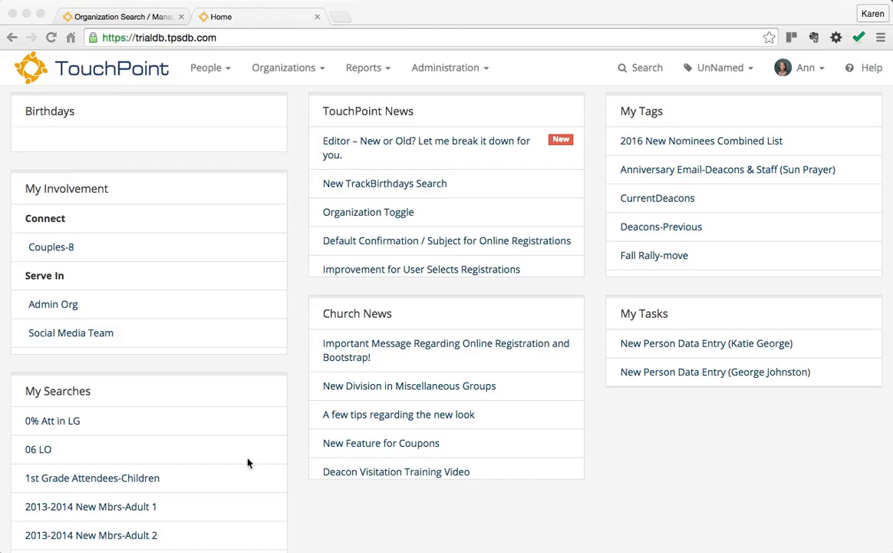
# Step: Open the Couples-8 group and start a new meeting dated 09/06/2015 8:00 AM
pyautogui.click(89, 270)
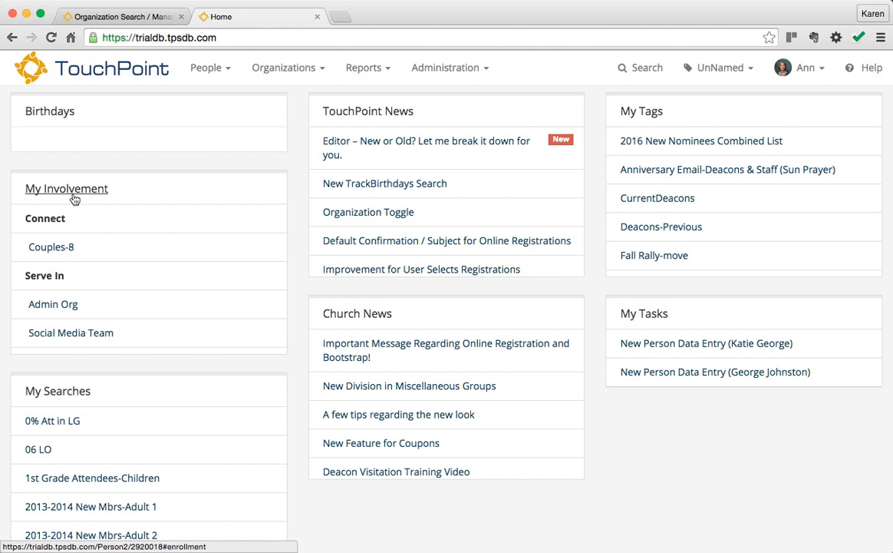
pyautogui.click(48, 251)
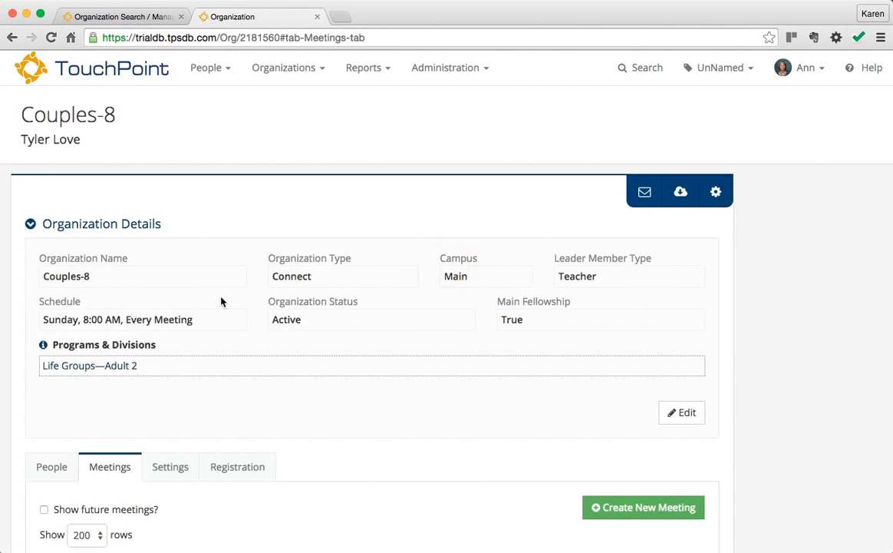
pyautogui.scroll(-3, 221, 300)
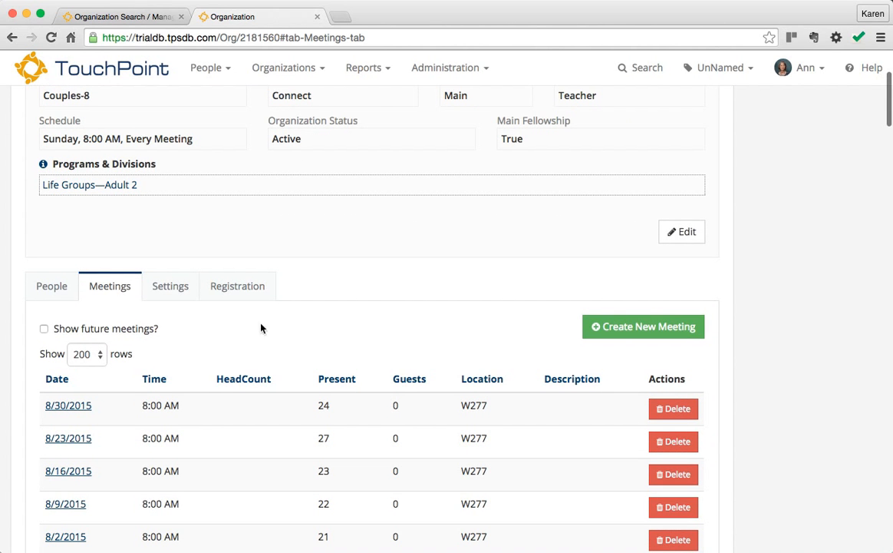
pyautogui.click(643, 328)
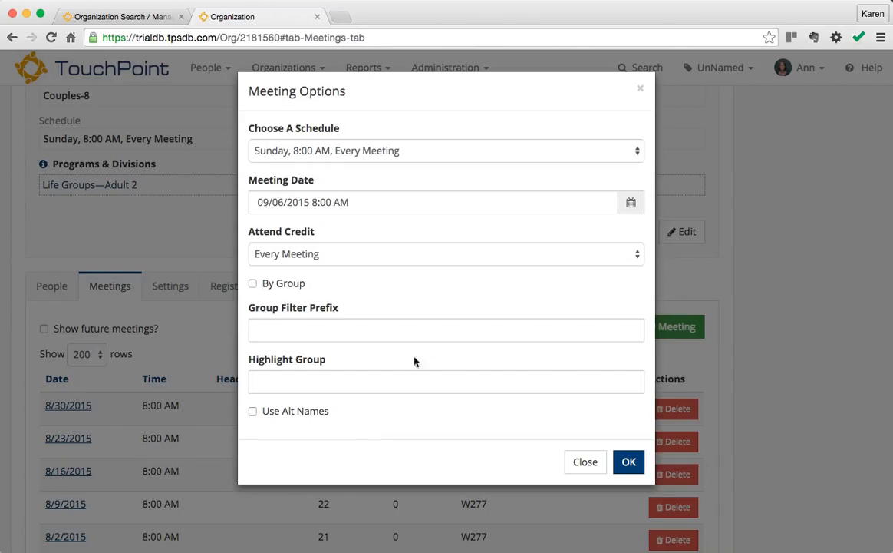
# Step: Keep the 'Sunday, 8:00 AM, Every Meeting' schedule and create the 9/6/2015 meeting
pyautogui.click(639, 152)
pyautogui.click(638, 151)
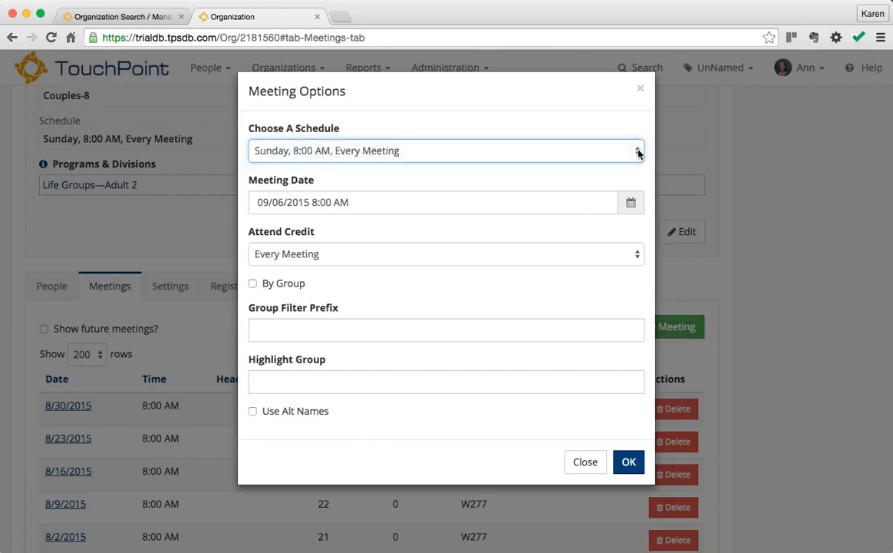
pyautogui.click(630, 464)
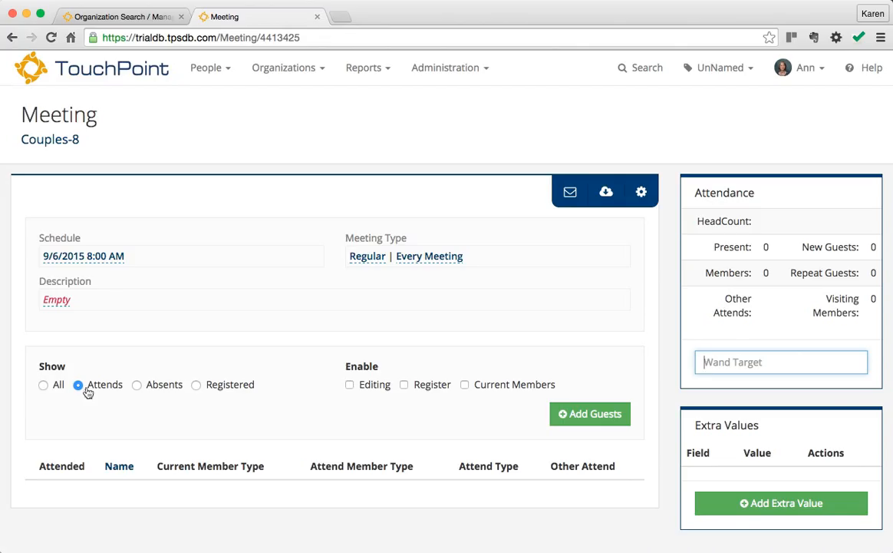
# Step: Switch the member list to show All Couples-8 members instead of attendees only
pyautogui.click(44, 386)
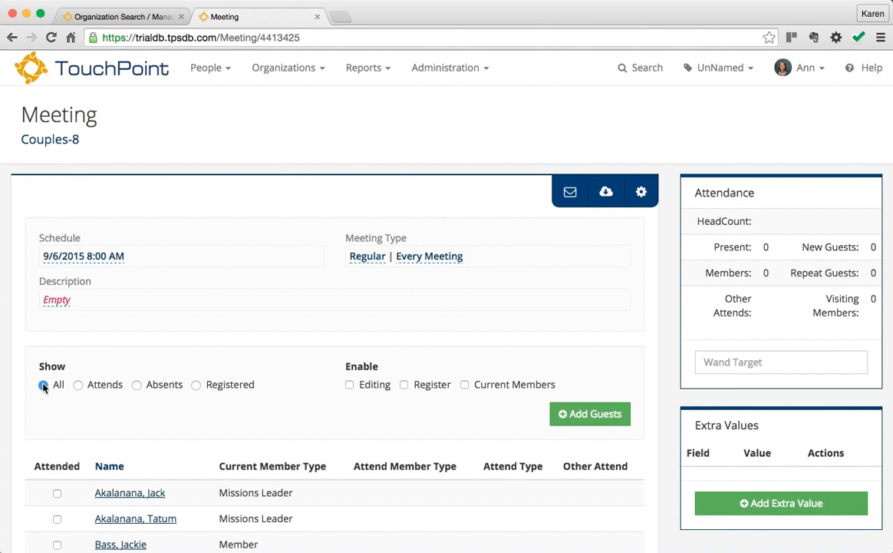
# Step: Enable attendance editing and mark the first seven members in the list as attended
pyautogui.click(350, 385)
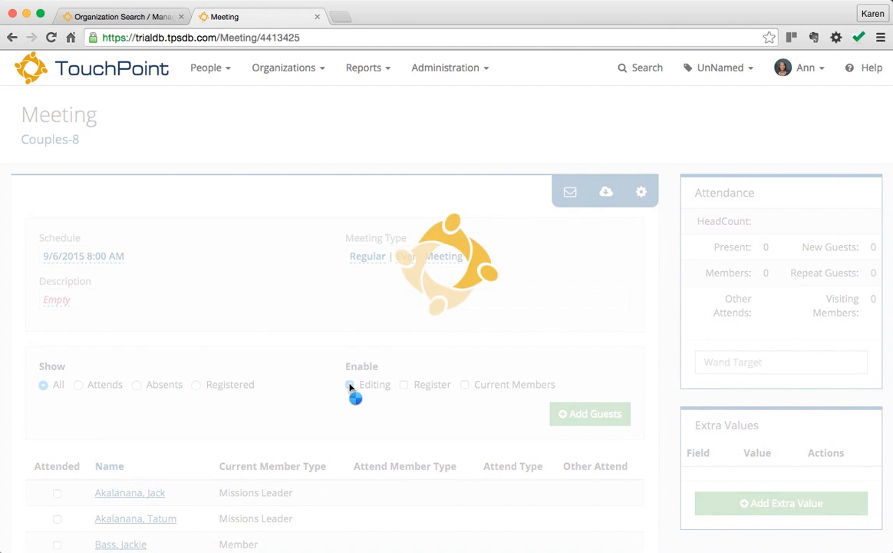
pyautogui.scroll(-5, 365, 430)
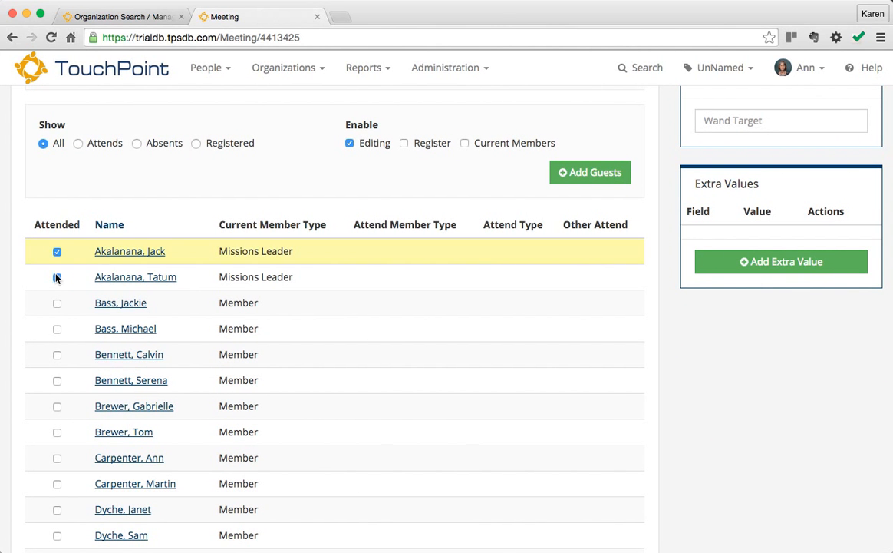
pyautogui.click(57, 277)
pyautogui.click(57, 329)
pyautogui.click(57, 380)
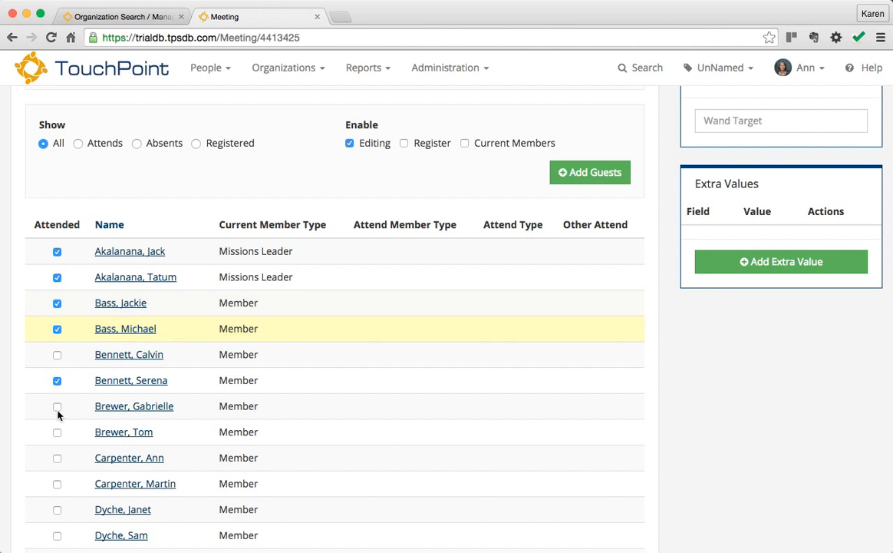
pyautogui.click(56, 406)
pyautogui.scroll(-3, 58, 409)
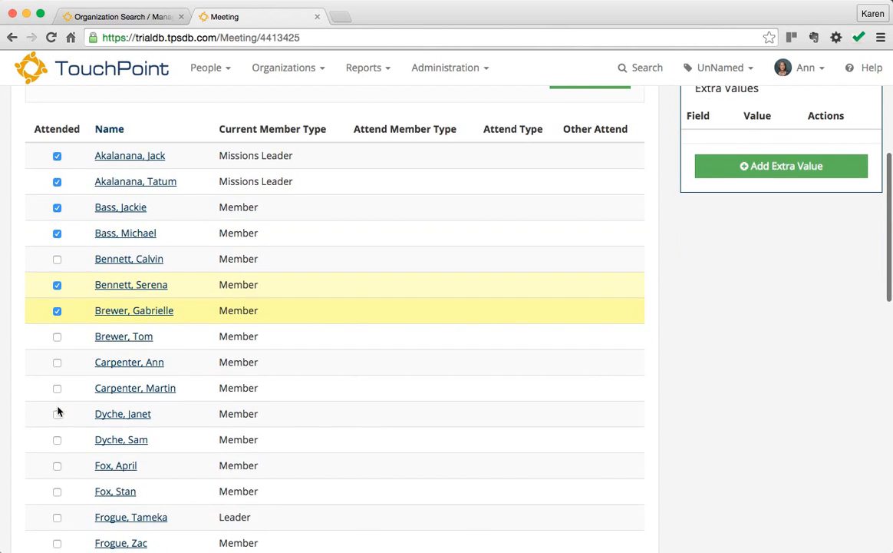
pyautogui.click(57, 362)
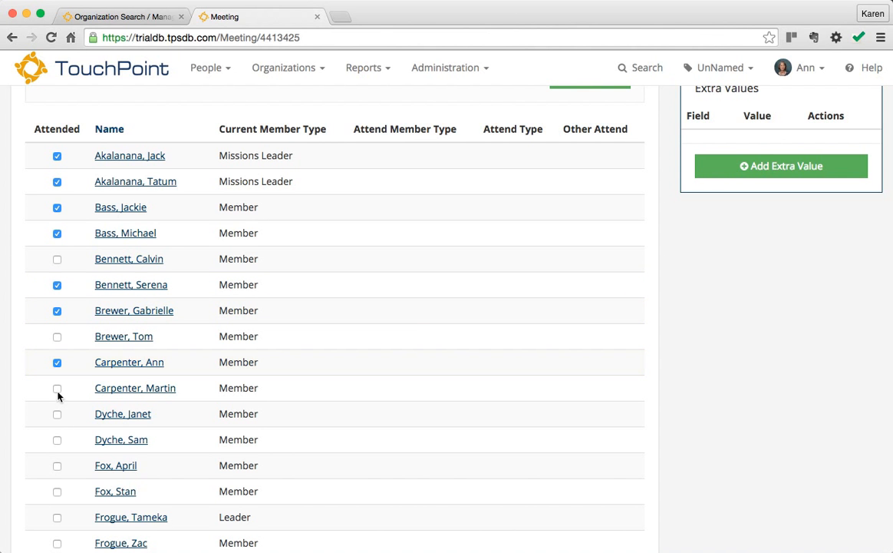
pyautogui.click(57, 388)
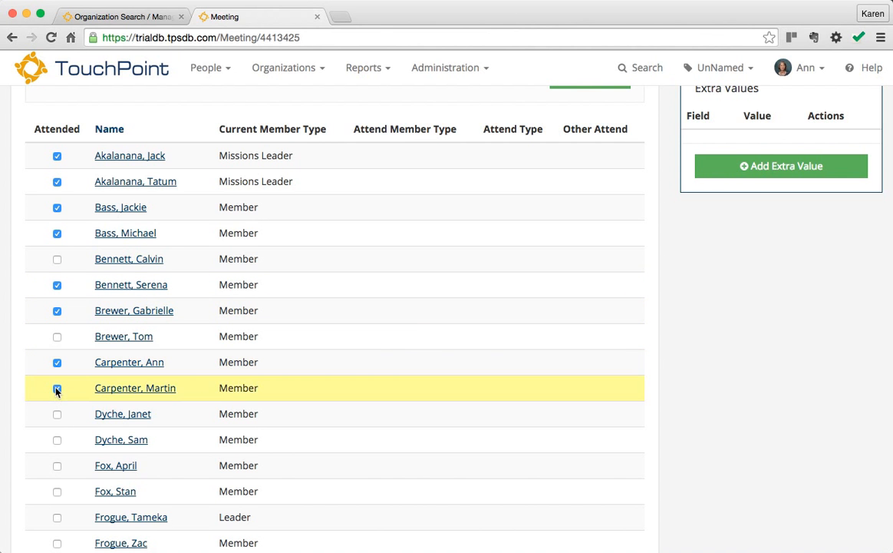
pyautogui.click(57, 440)
# Step: Mark the remaining members attended, including group leaders, administrator and social chairman
pyautogui.scroll(-3, 58, 442)
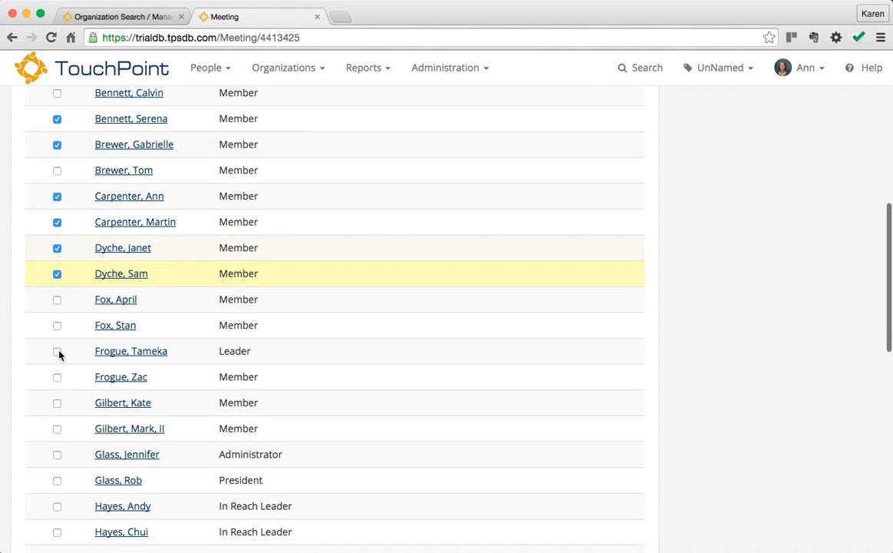
pyautogui.click(59, 354)
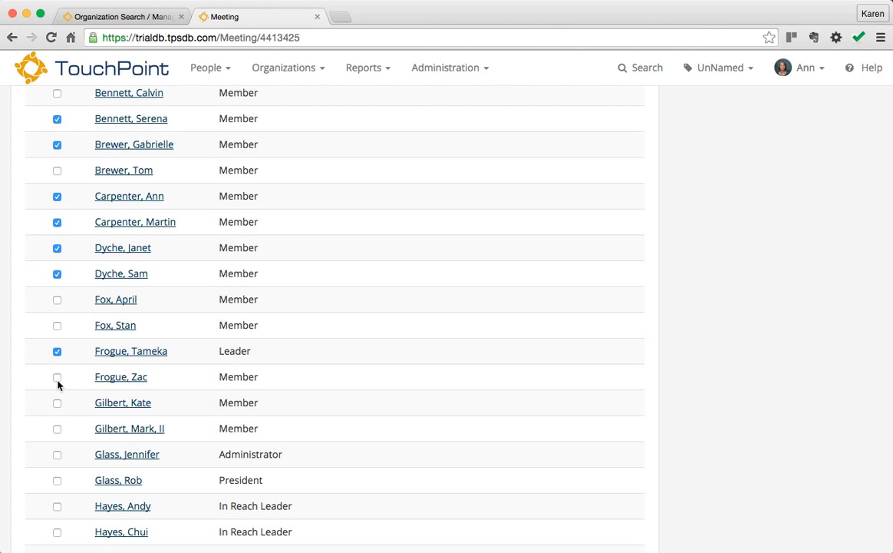
pyautogui.click(58, 377)
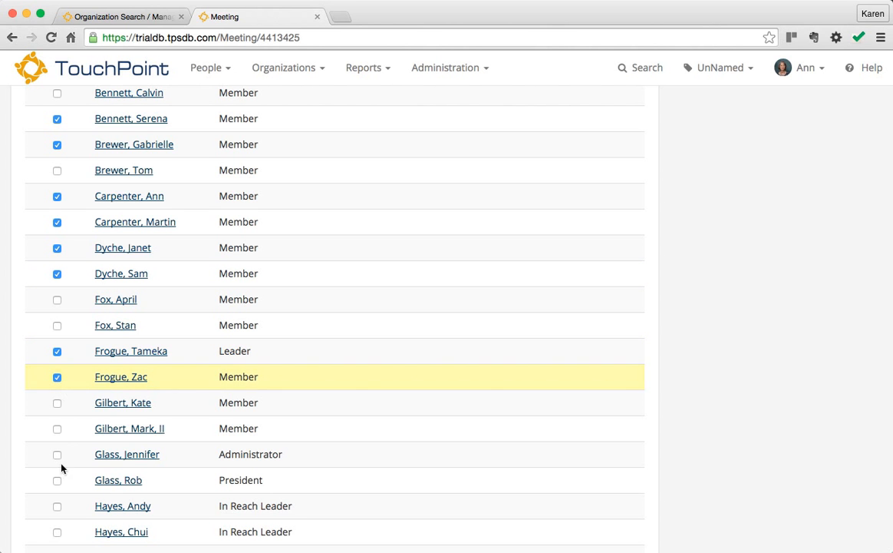
pyautogui.click(57, 430)
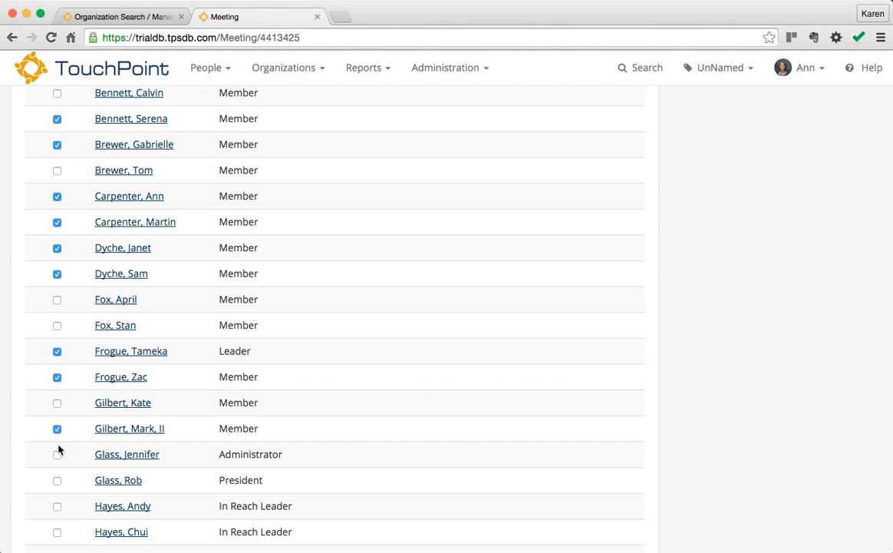
pyautogui.click(57, 456)
pyautogui.scroll(-5, 73, 514)
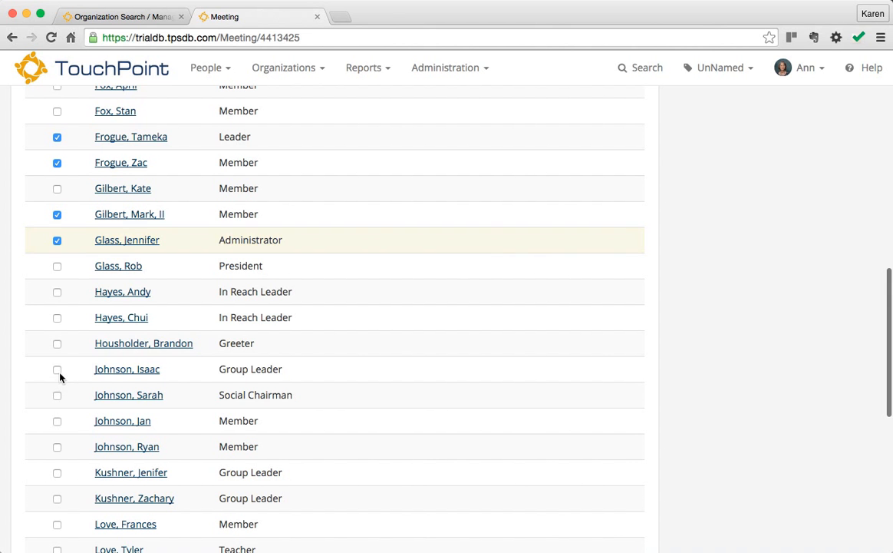
pyautogui.click(58, 372)
pyautogui.click(57, 396)
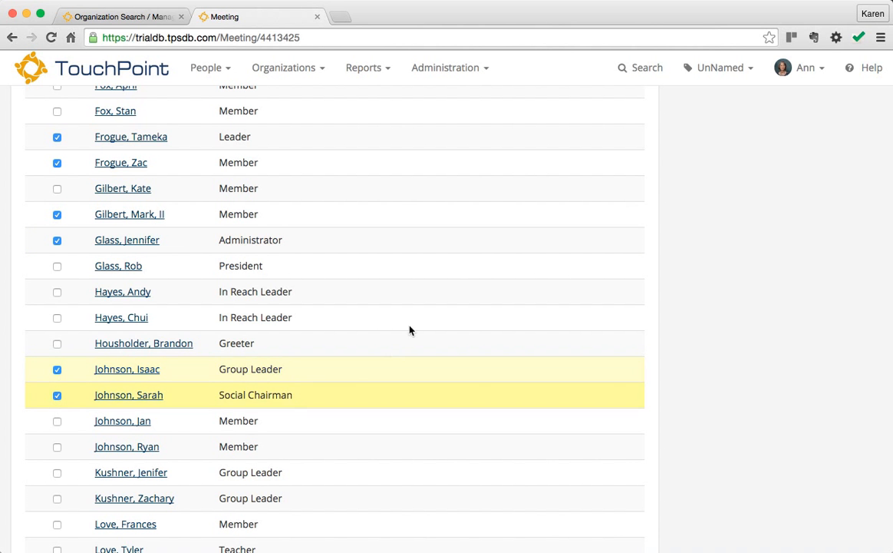
pyautogui.scroll(15, 414, 277)
pyautogui.scroll(5, 413, 277)
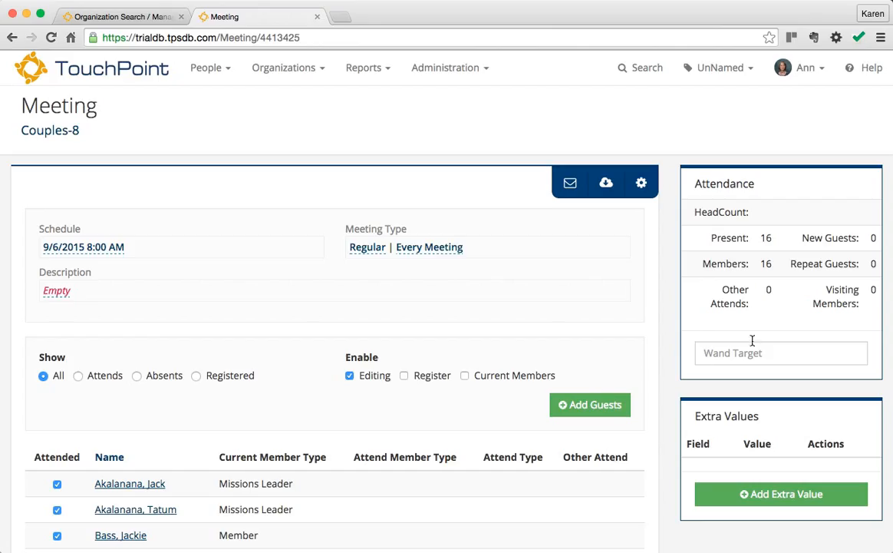
pyautogui.click(730, 353)
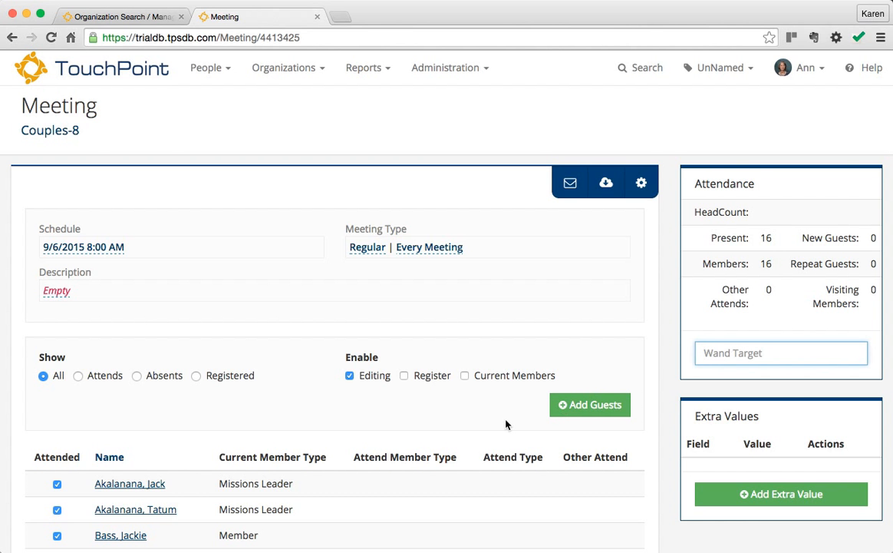
pyautogui.scroll(-5, 506, 425)
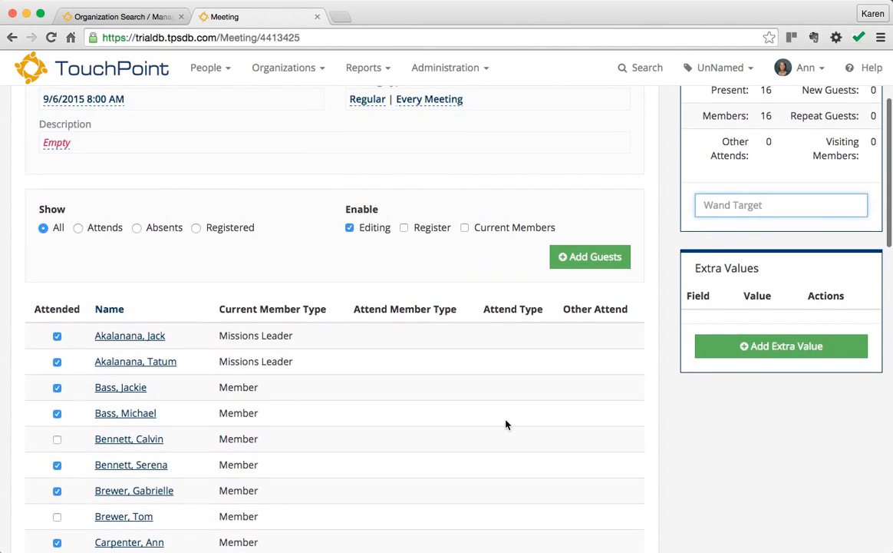
pyautogui.scroll(5, 505, 424)
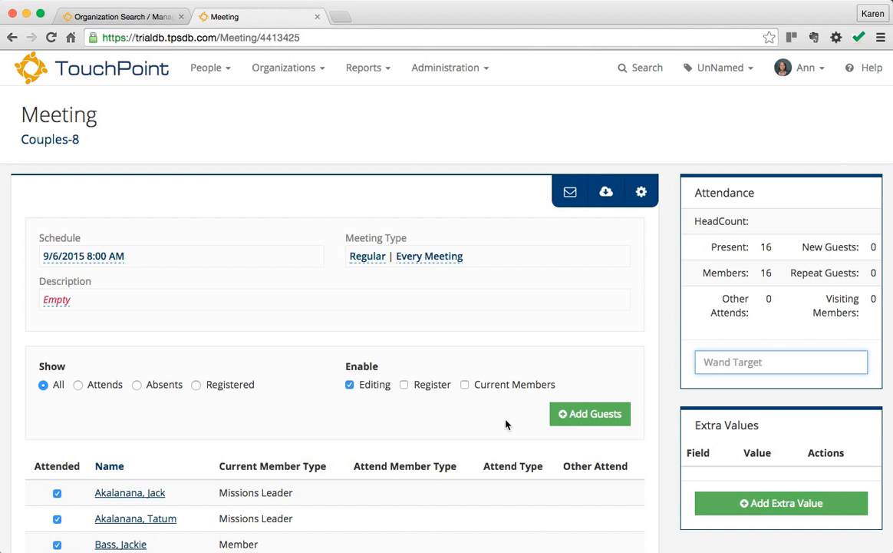
# Step: Search for the guest by partial name and commit them as a visitor to the meeting
pyautogui.click(599, 422)
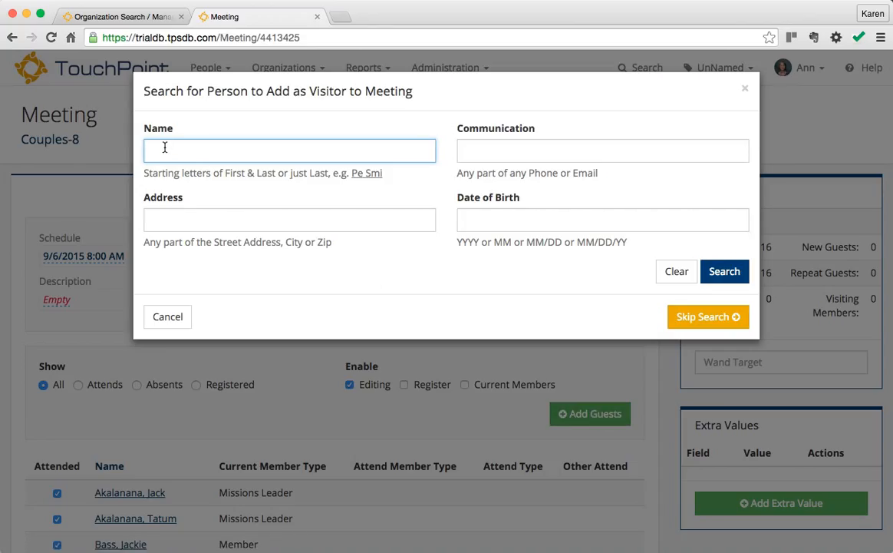
pyautogui.click(725, 271)
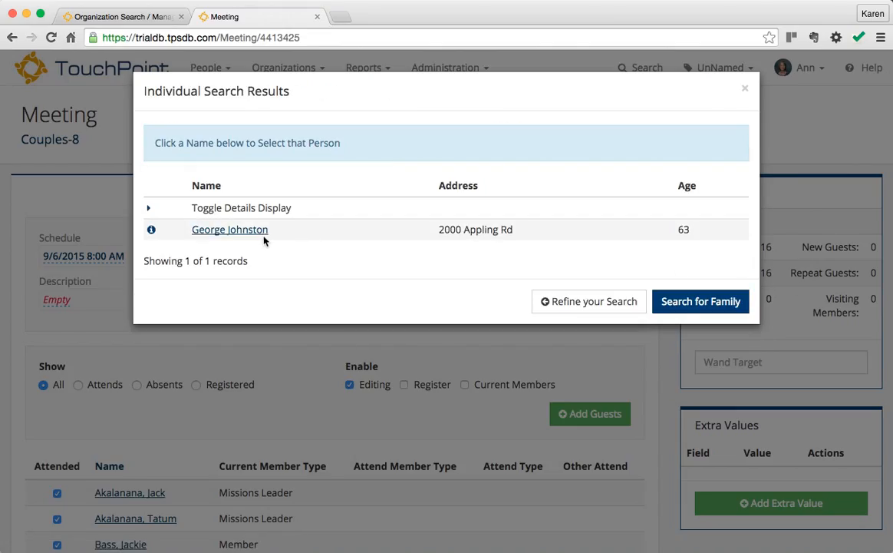
pyautogui.click(205, 229)
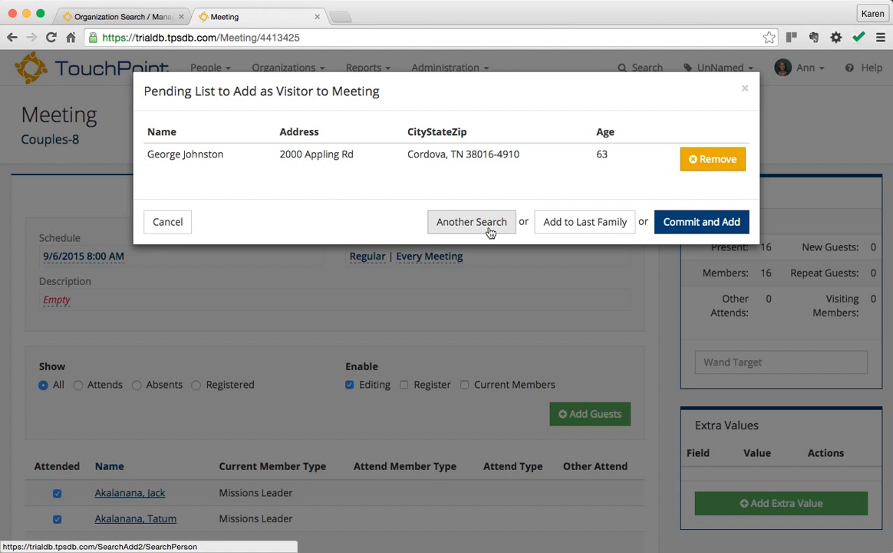
pyautogui.click(688, 222)
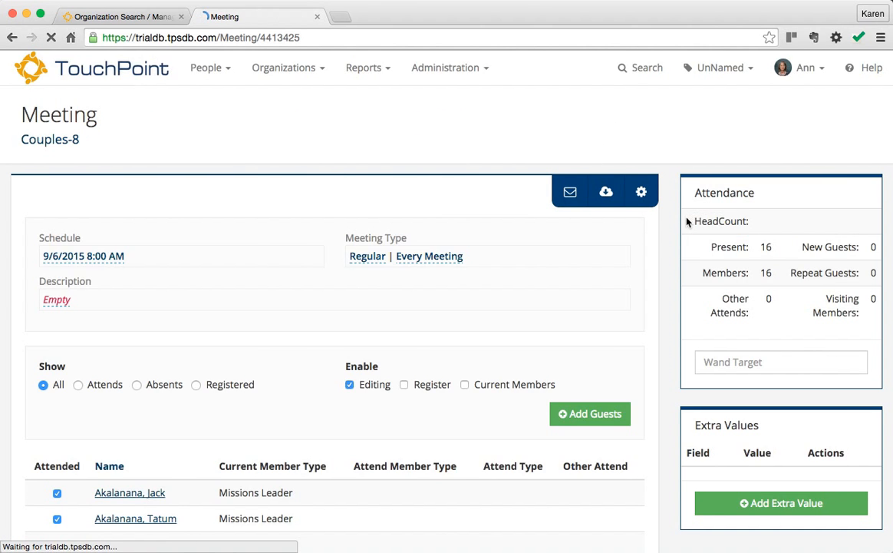
pyautogui.scroll(-6, 495, 358)
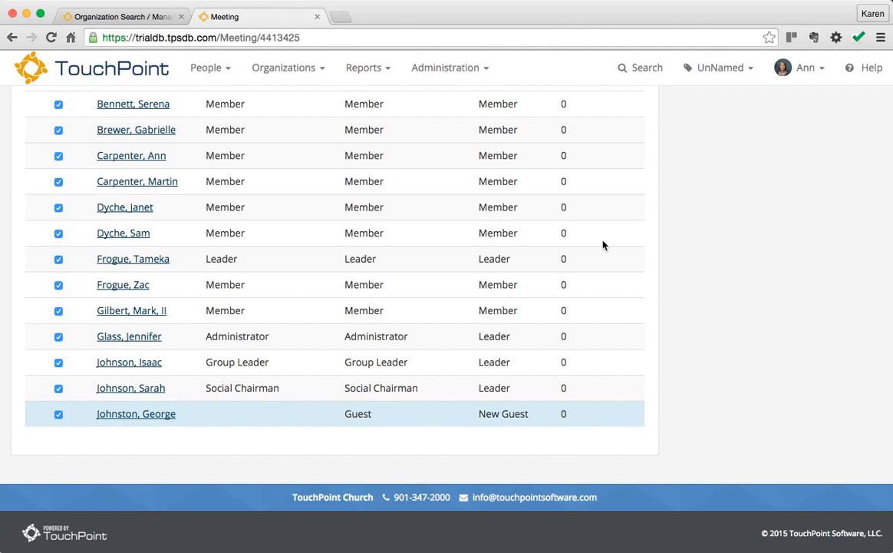
pyautogui.scroll(8, 603, 245)
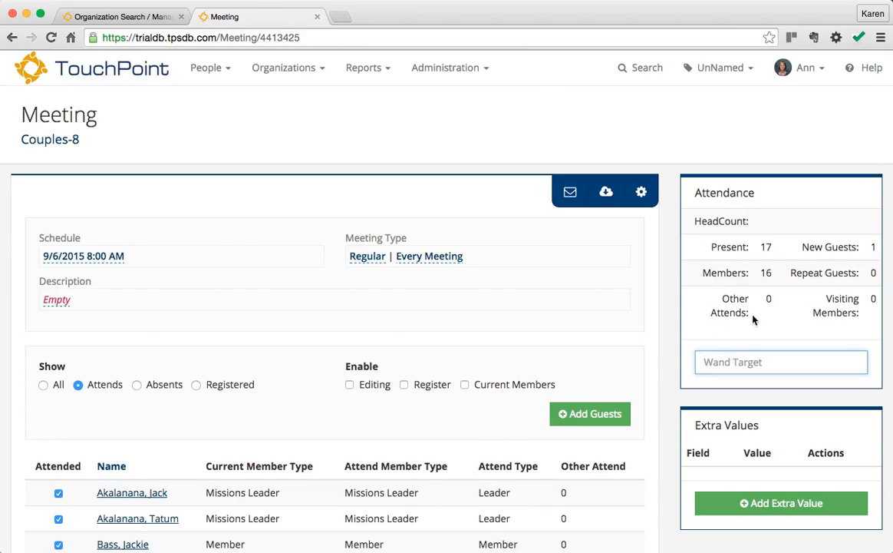
pyautogui.scroll(-5, 602, 345)
pyautogui.scroll(5, 602, 345)
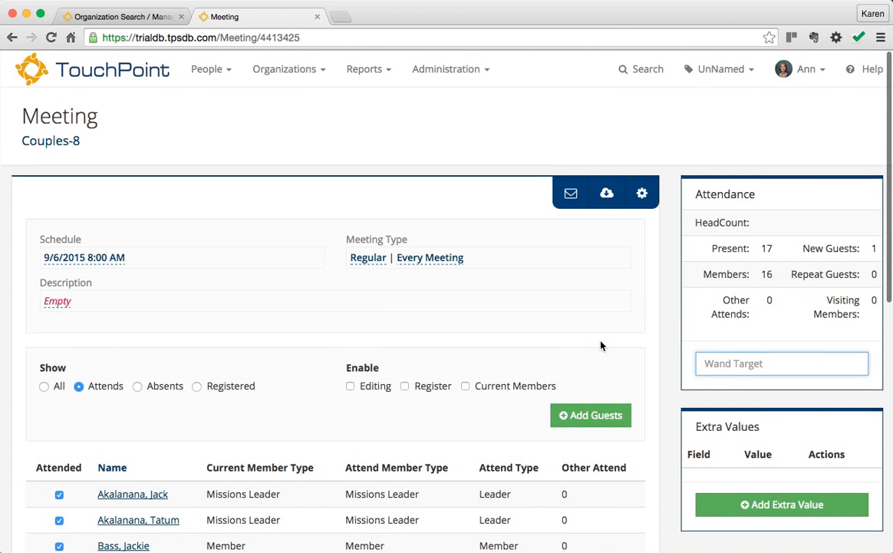